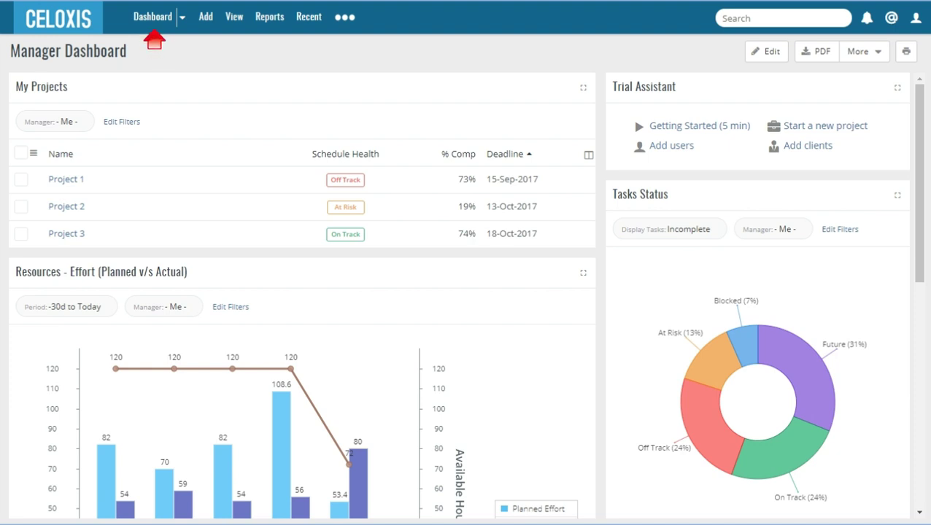
Preview the project list's Columns & Grouping options and Edit Filters panel, closing each afterwards.
left_click_drag(921, 259, 924, 236)
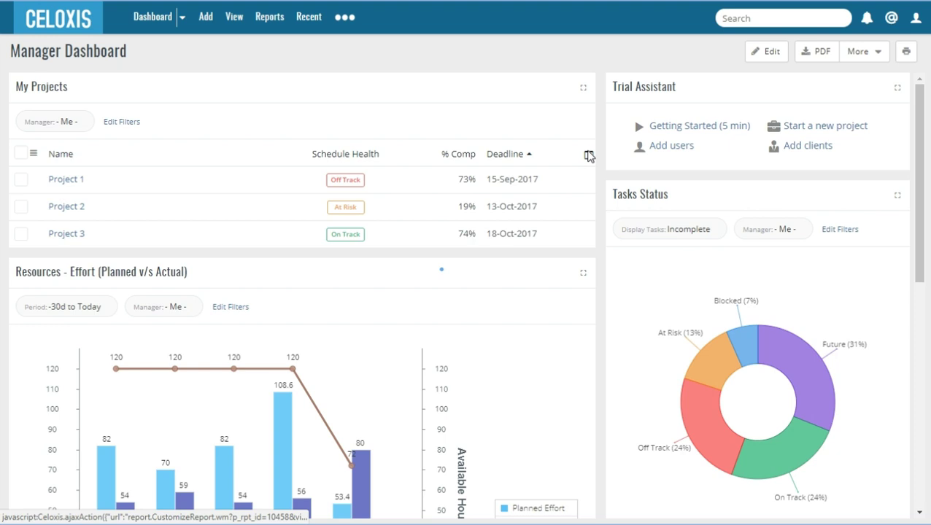
left_click(589, 156)
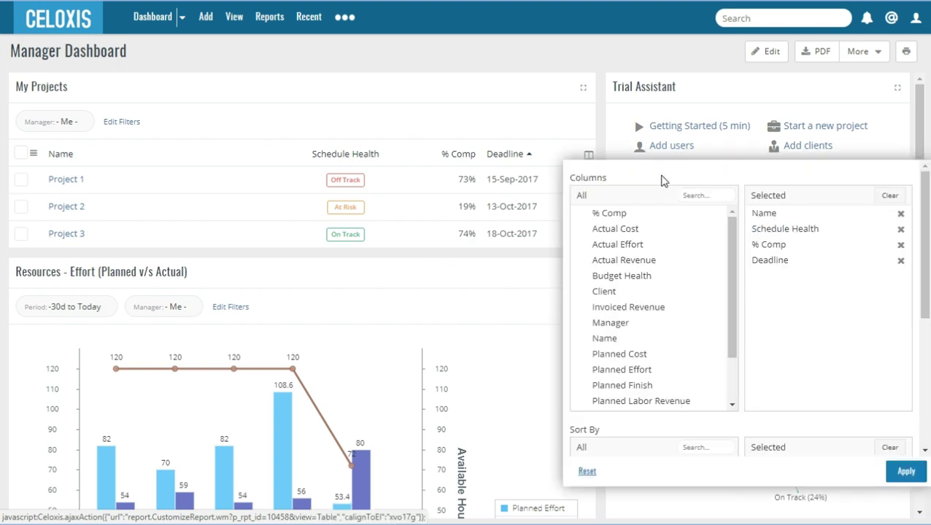
left_click_drag(927, 231, 929, 369)
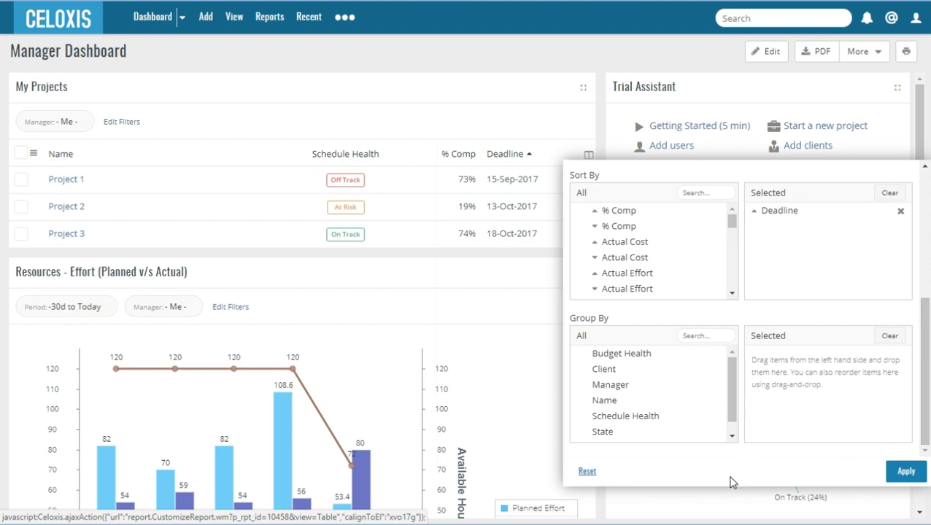
left_click(721, 499)
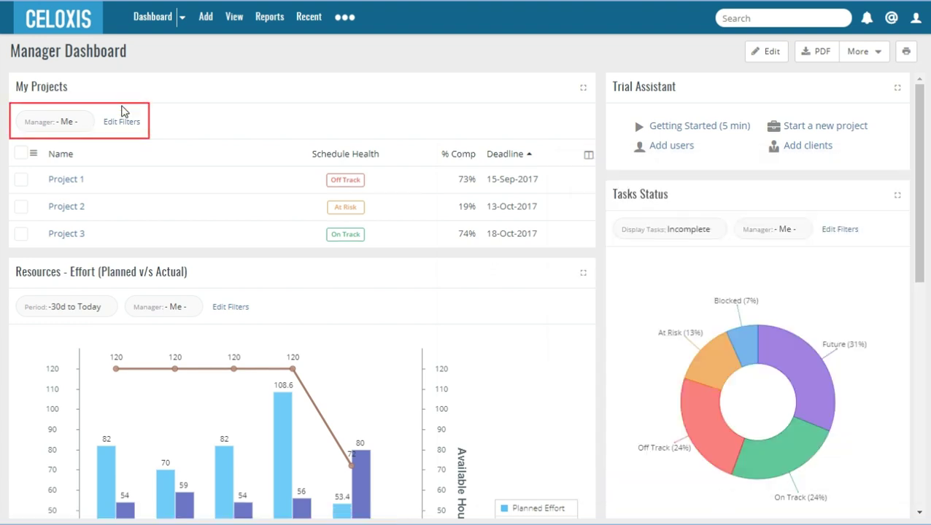
left_click(123, 124)
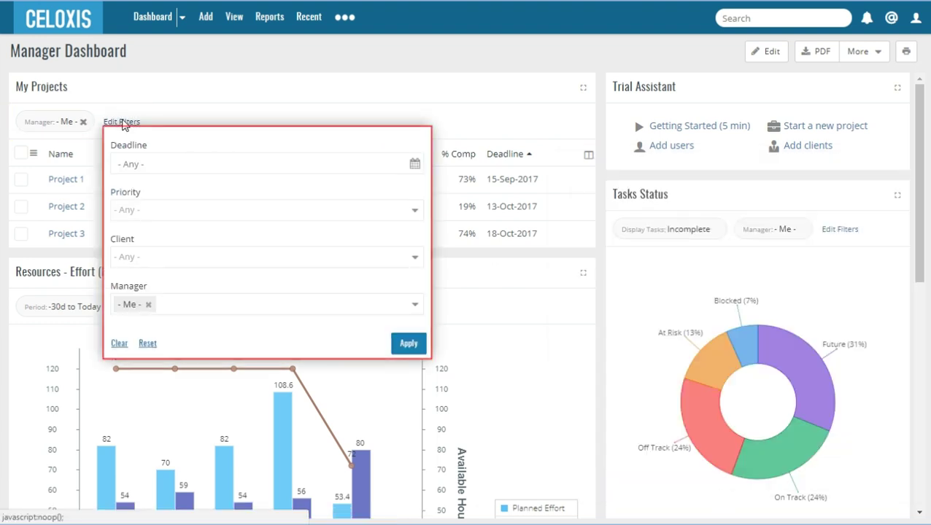
left_click(125, 106)
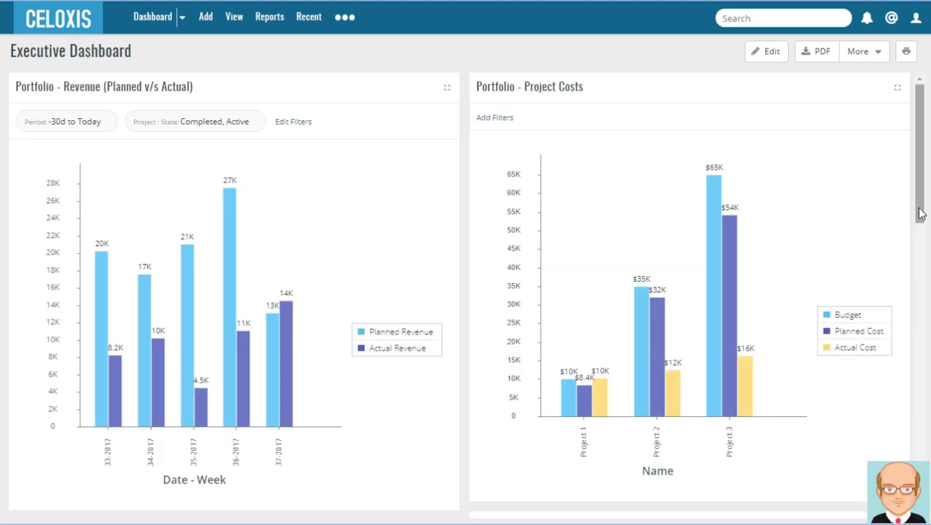
Scroll through the Executive Dashboard's revenue and project cost charts.
mouse_move(921, 213)
left_mouse_down()
mouse_move(929, 350)
mouse_move(923, 210)
left_mouse_up()
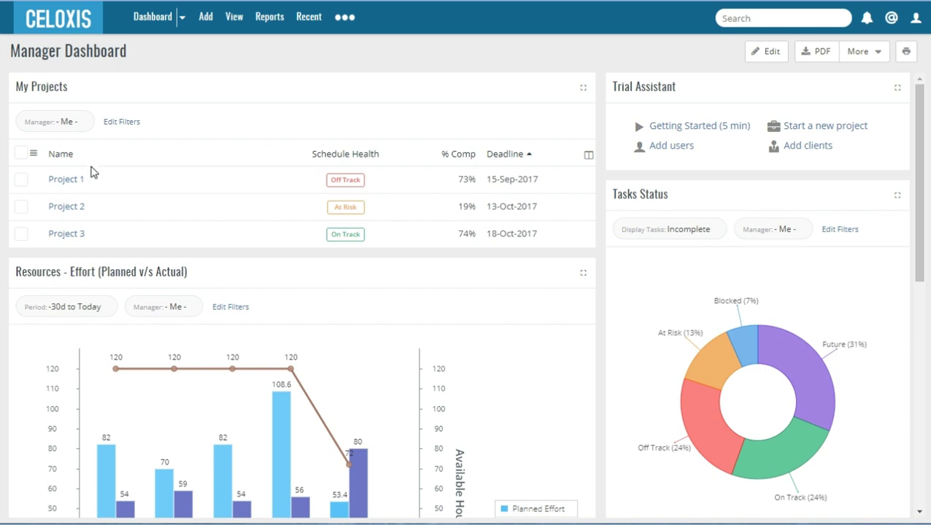
Create and save a new project named 'My First Project' with client Client 1.
mouse_move(91, 181)
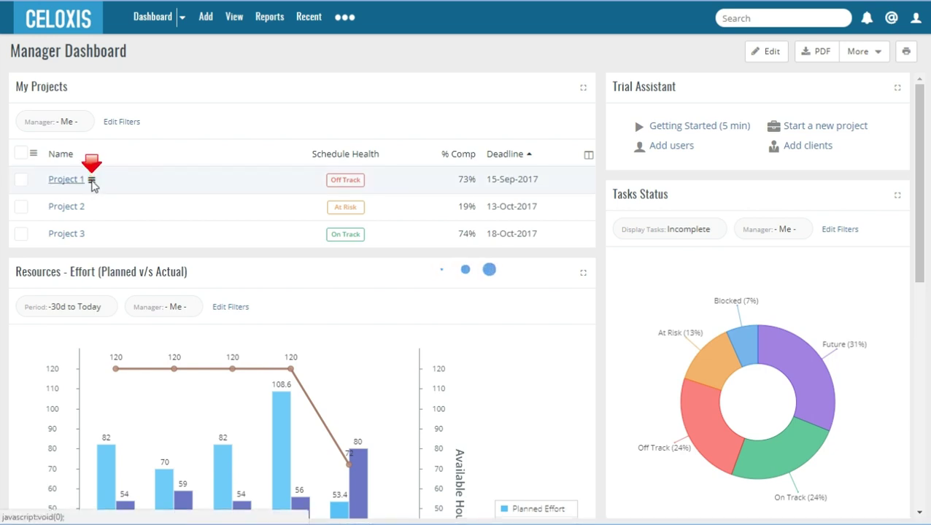
left_click(91, 181)
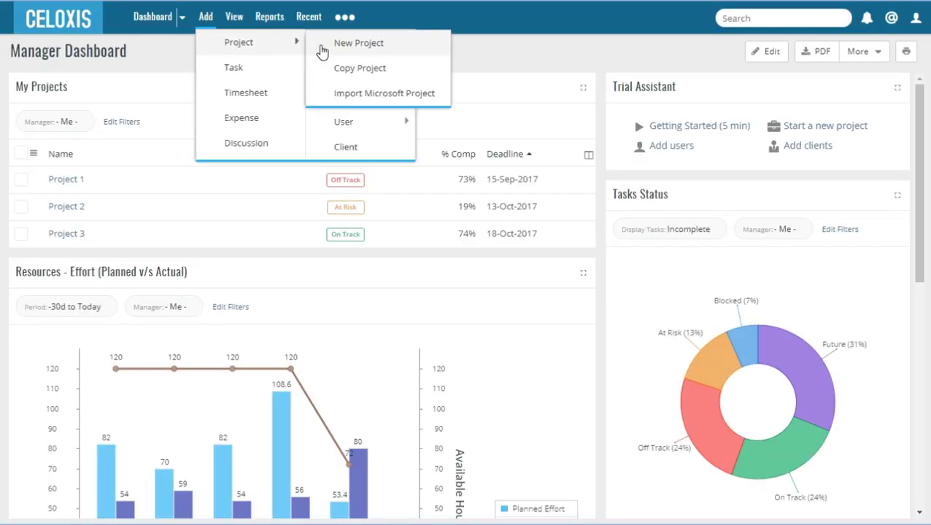
left_click(322, 50)
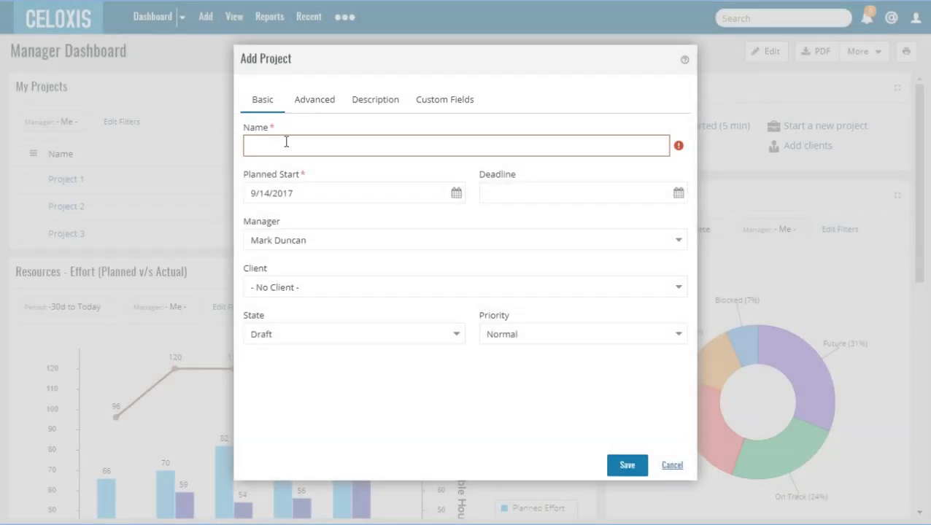
left_click(286, 142)
type("My First Project")
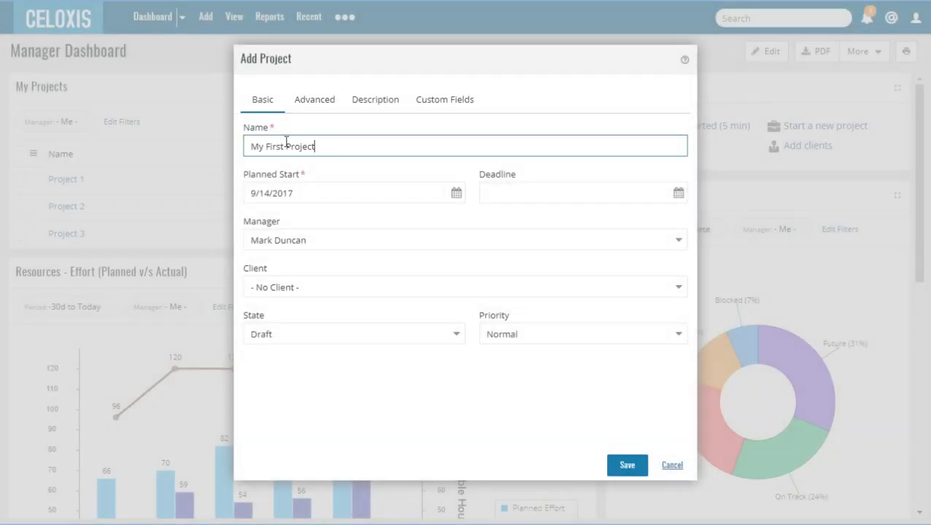
left_click(681, 288)
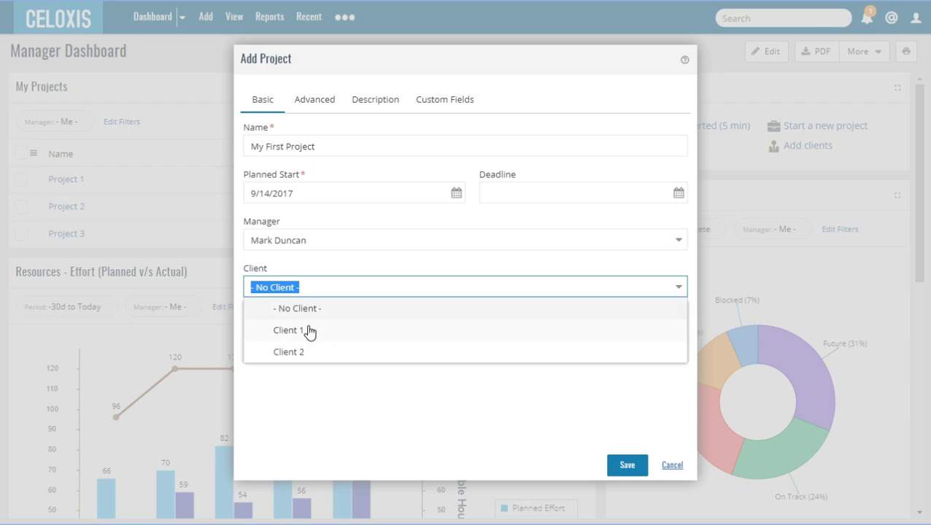
left_click(309, 332)
left_click(624, 467)
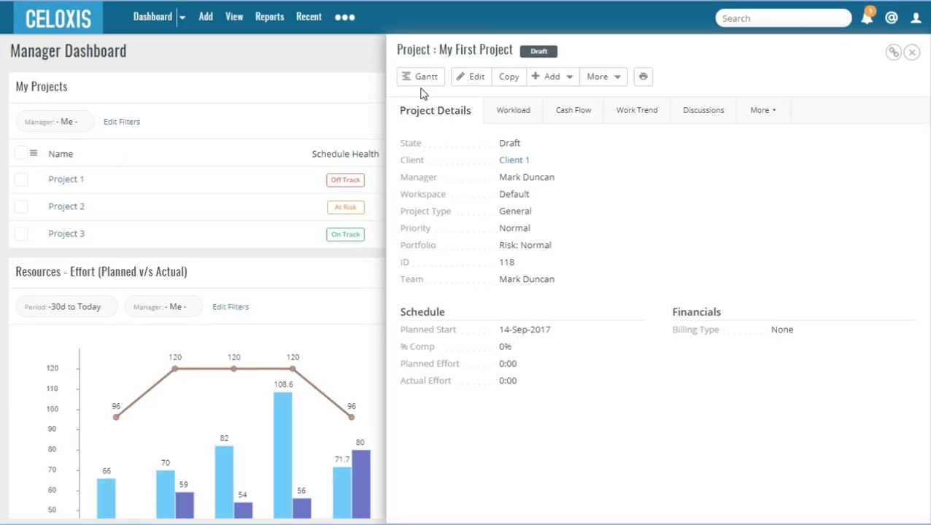
In the project's Gantt, add a 'Resize & Move' task scheduled 18-Sep to 26-Sep.
left_click(423, 86)
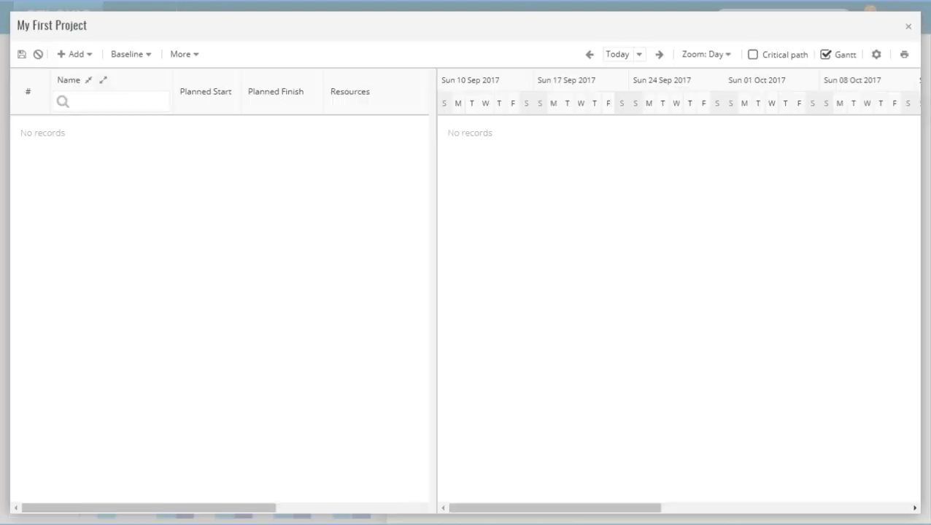
double_click(107, 146)
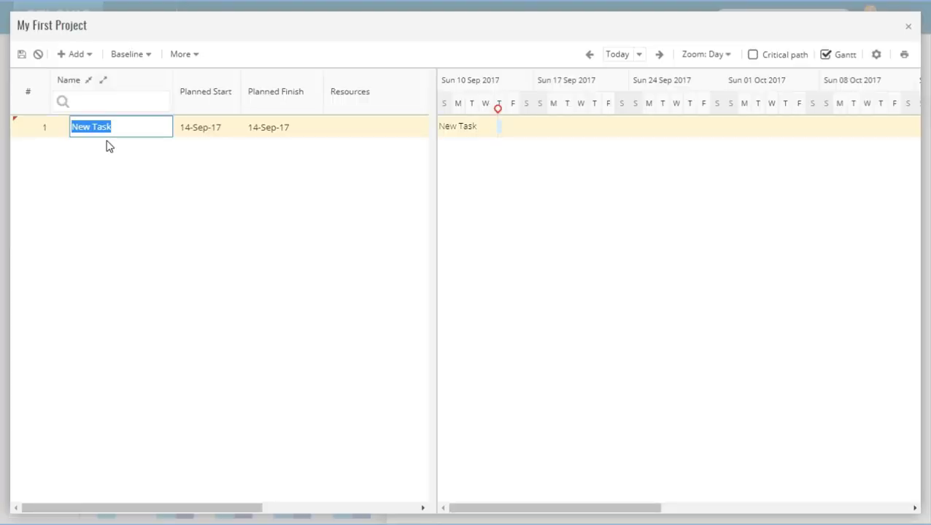
type("Resize & Move")
mouse_move(501, 132)
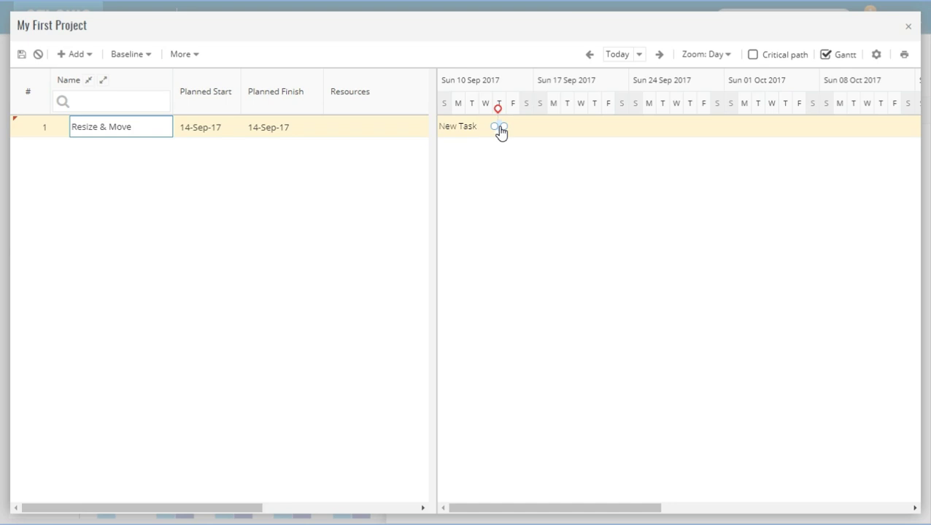
left_click_drag(500, 131, 615, 130)
left_click_drag(553, 127, 601, 125)
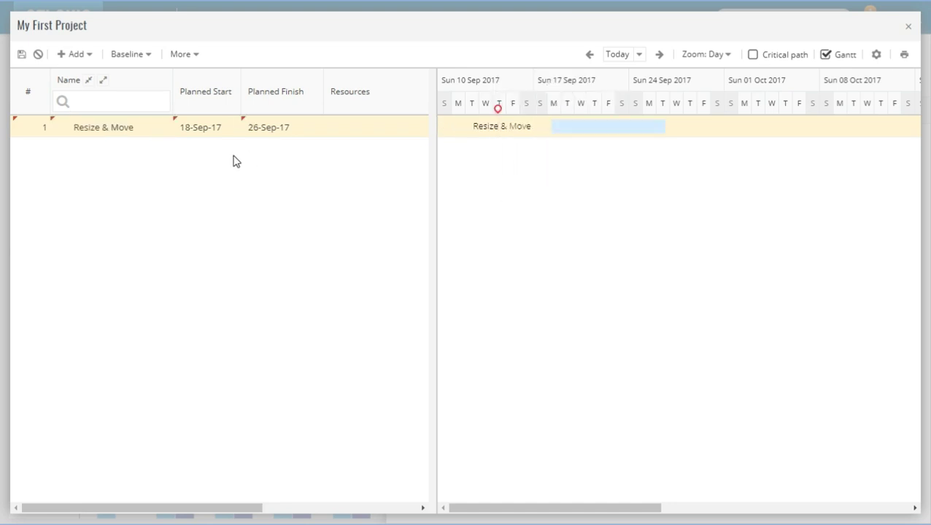
Add an 'Assign Resources' task and assign a team member to it at 100%.
key("Insert")
type("Assign ")
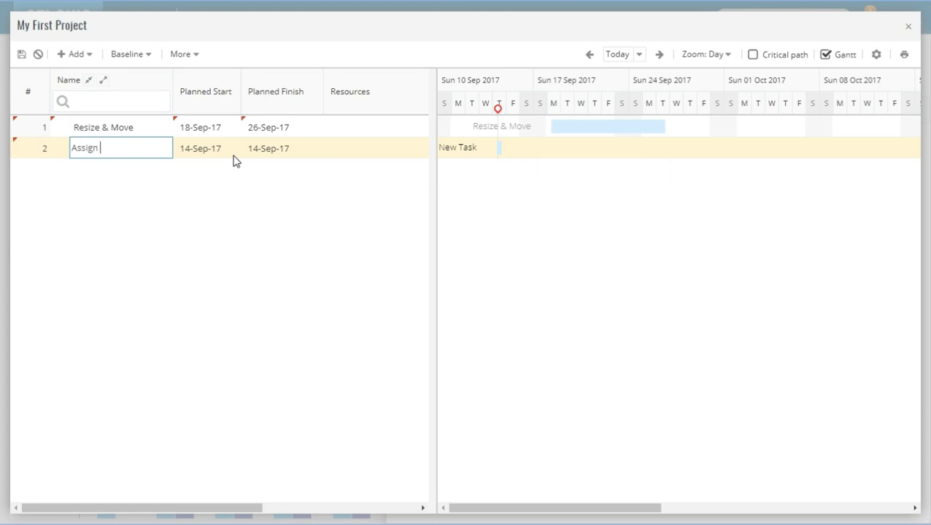
type("Resources")
left_click(380, 152)
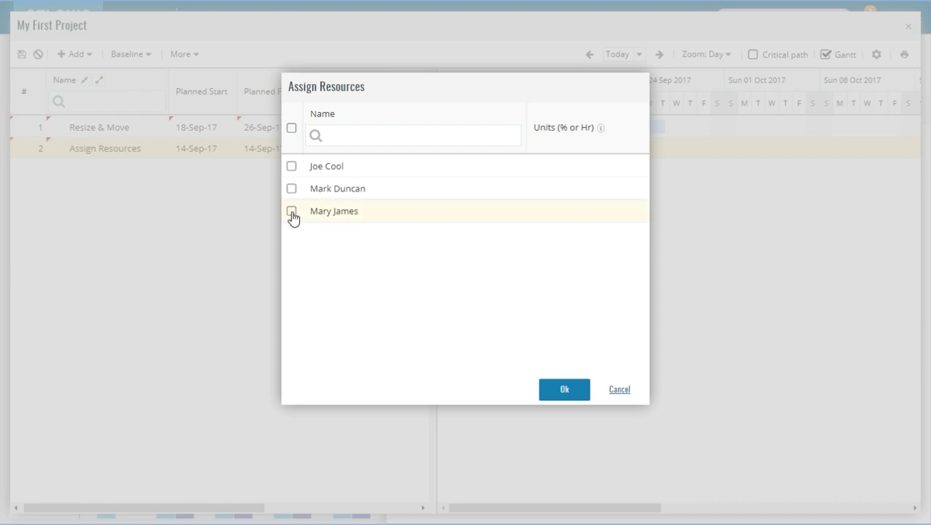
left_click(292, 211)
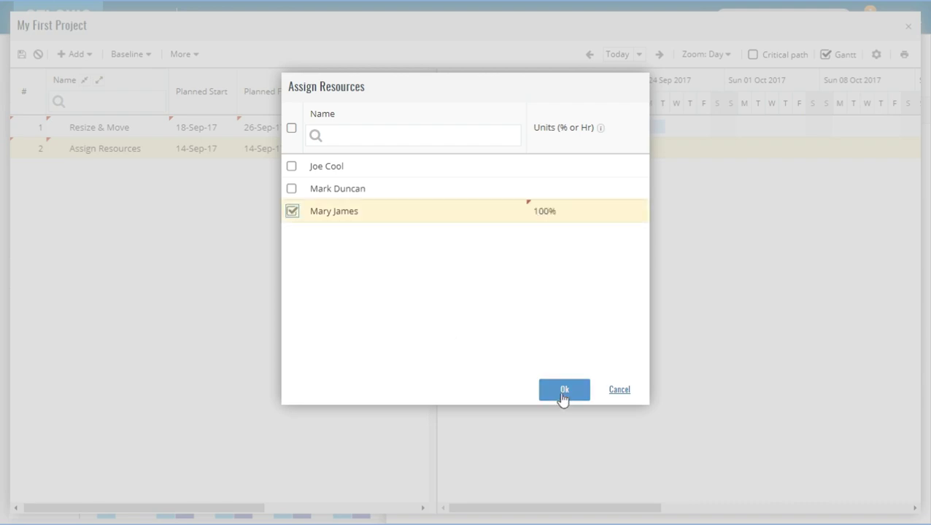
left_click(563, 391)
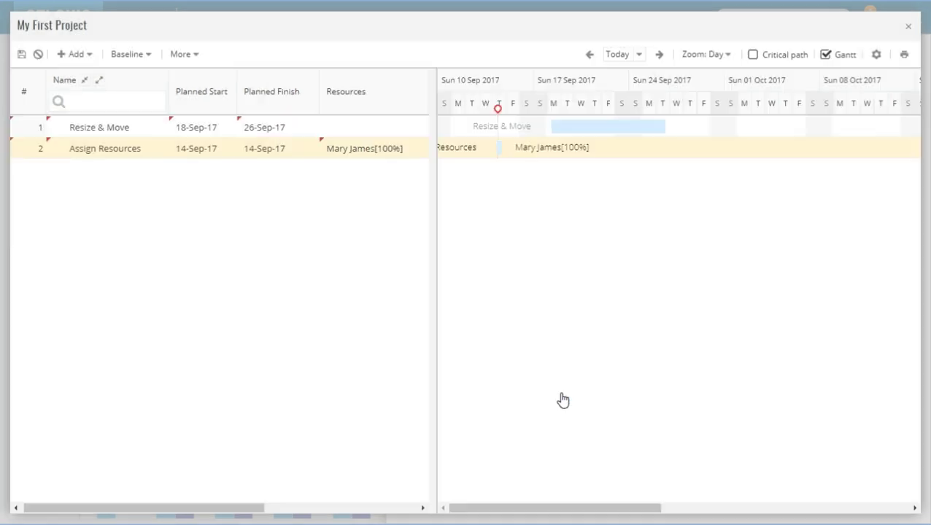
Add a milestone, chain the tasks and milestone with dependencies, then close the Gantt.
left_click(71, 55)
left_click(91, 96)
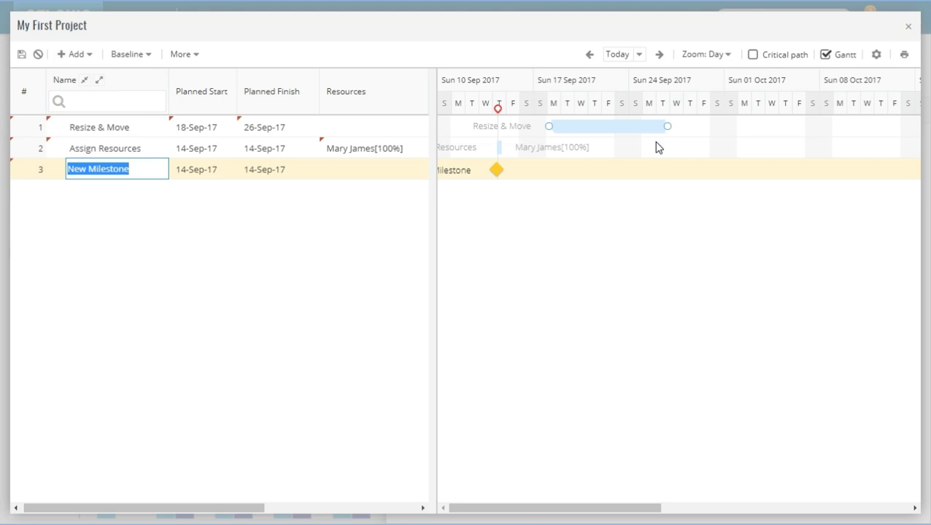
left_click_drag(668, 126, 499, 149)
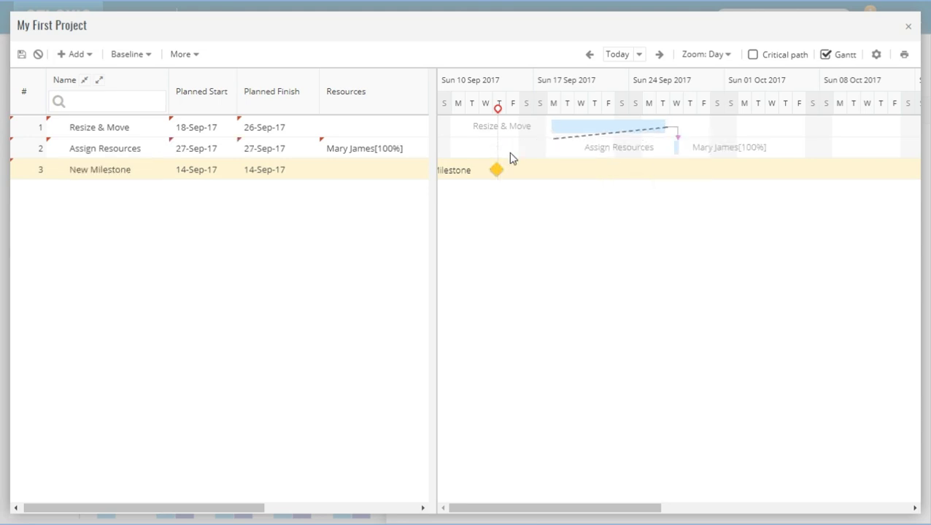
left_click_drag(679, 148, 490, 170)
left_click_drag(613, 128, 738, 131)
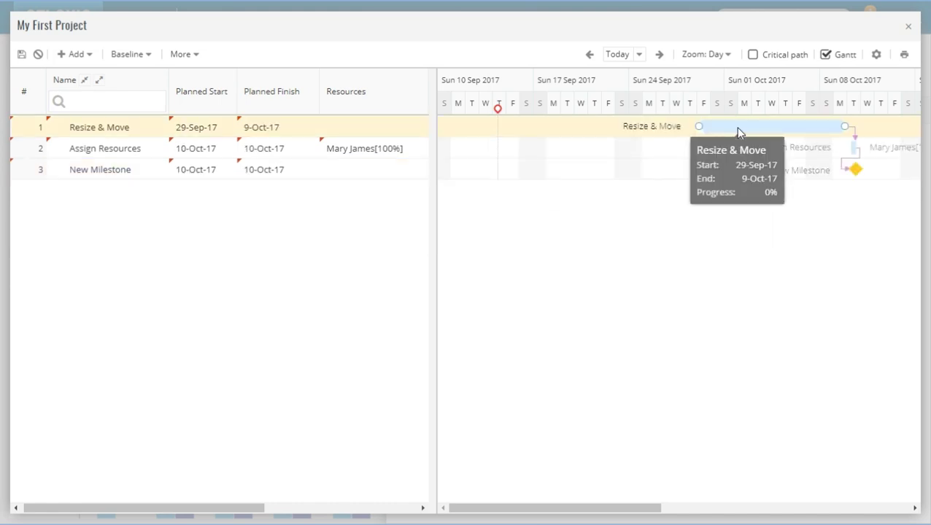
left_click(909, 26)
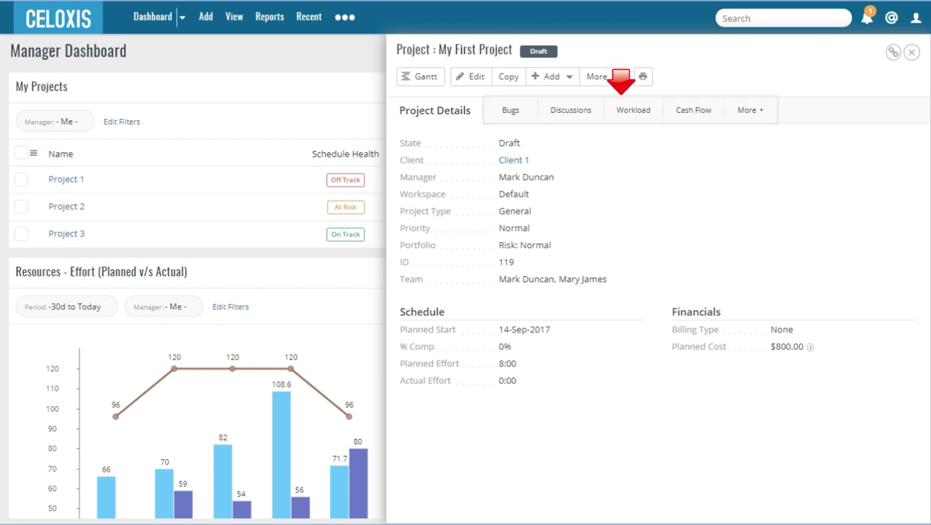
Switch to the Resource Load view and expand the first resource down to Project 2's work items.
left_click(912, 51)
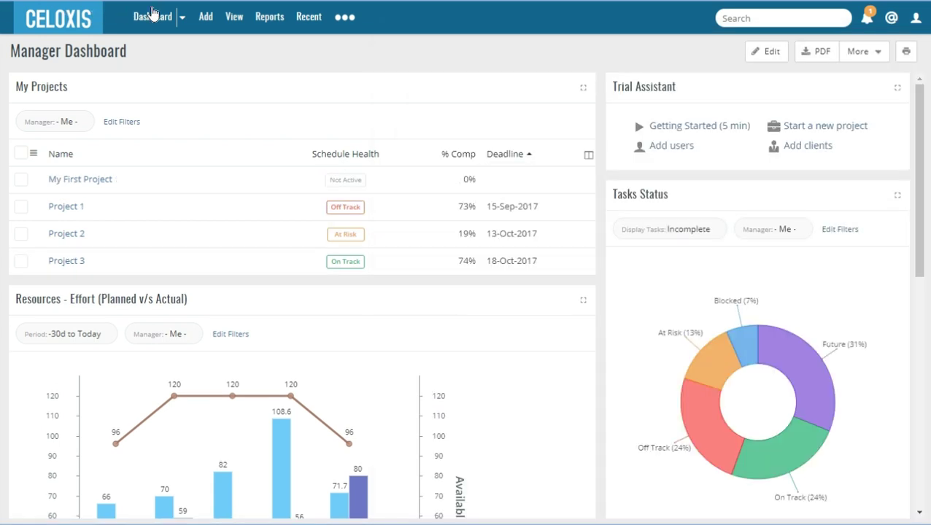
left_click(232, 18)
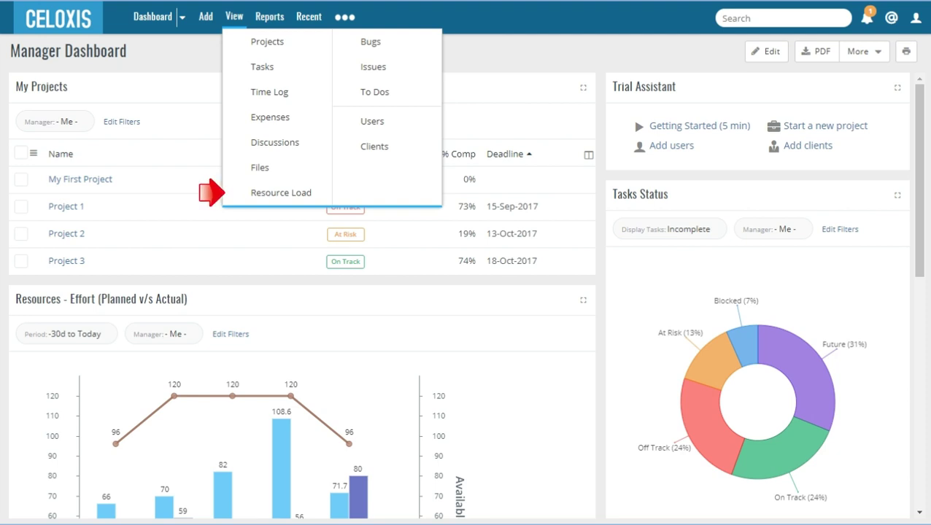
left_click(281, 192)
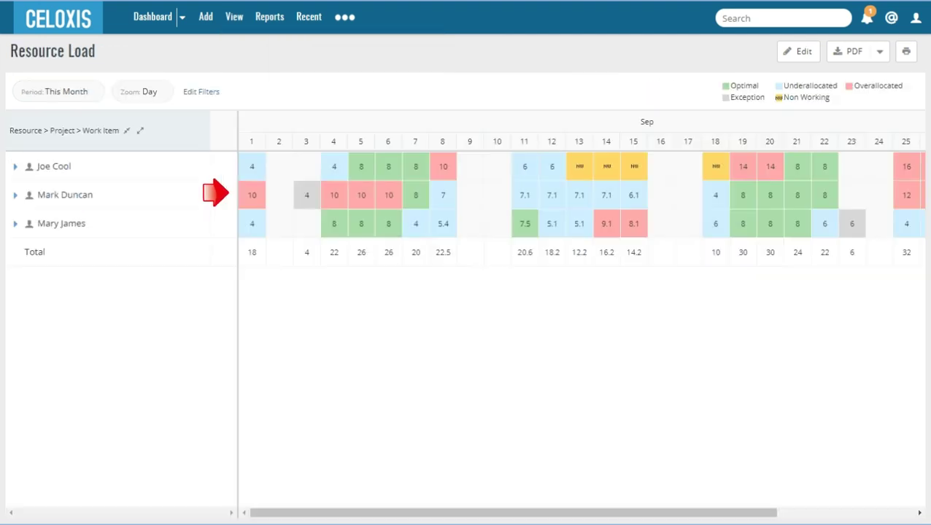
left_click(17, 168)
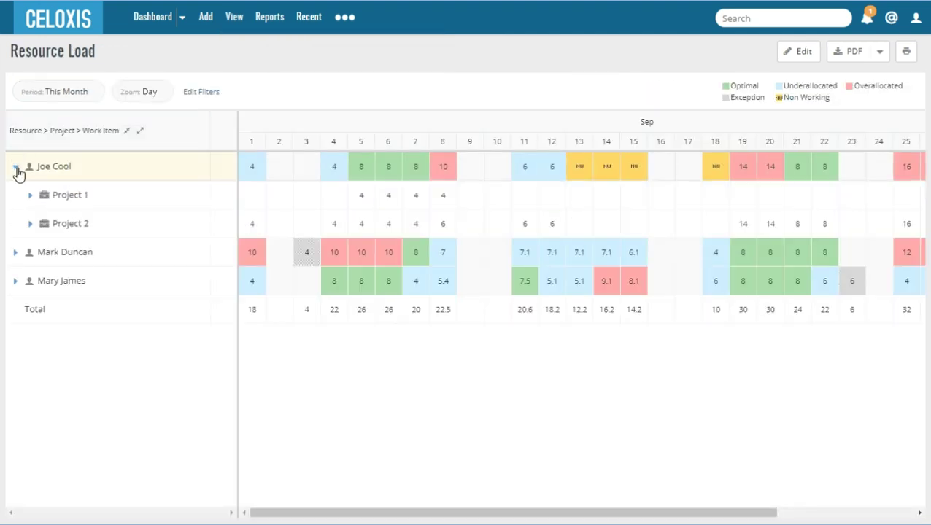
left_click(30, 225)
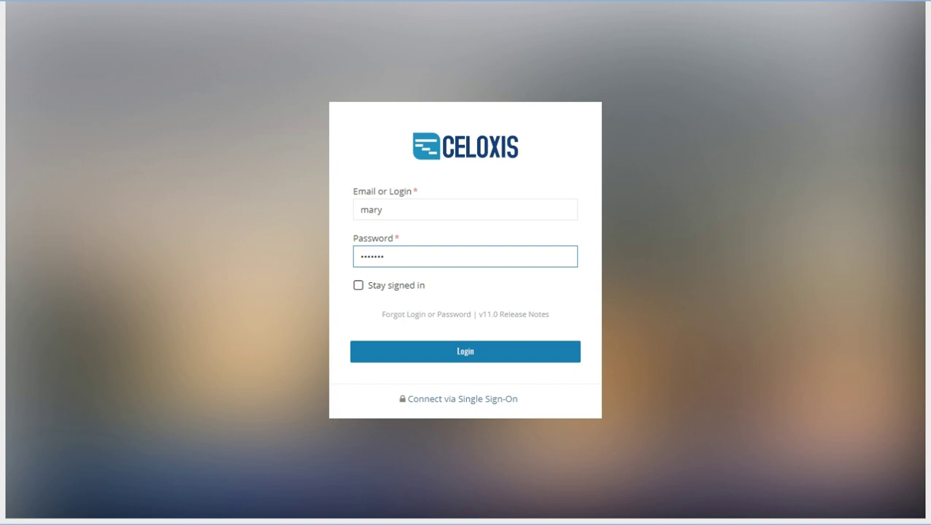
Sign in as the team member and open the Printers and Fax machines task's card menu.
key("Return")
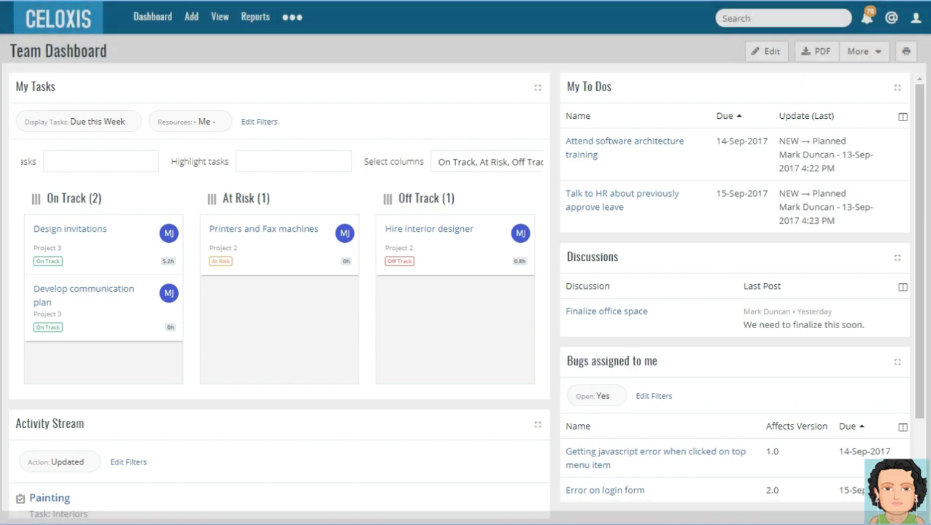
mouse_move(323, 233)
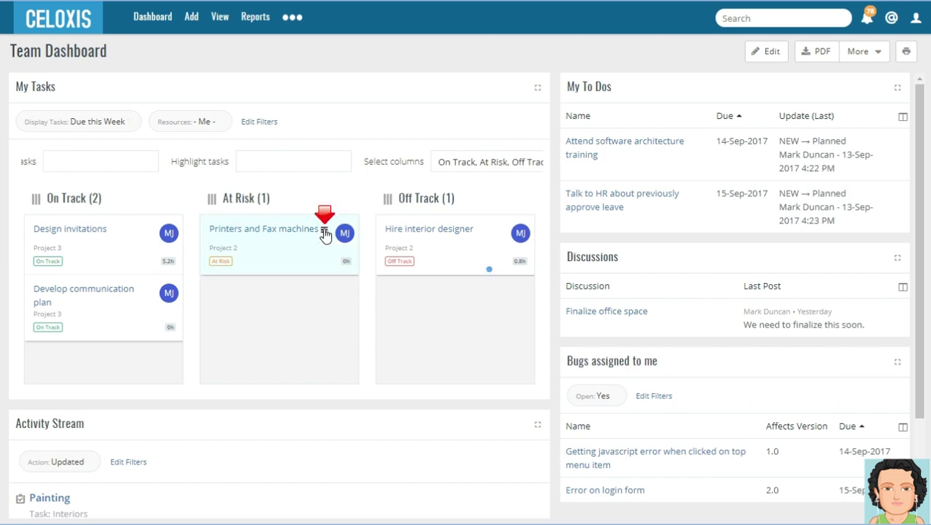
left_click(324, 231)
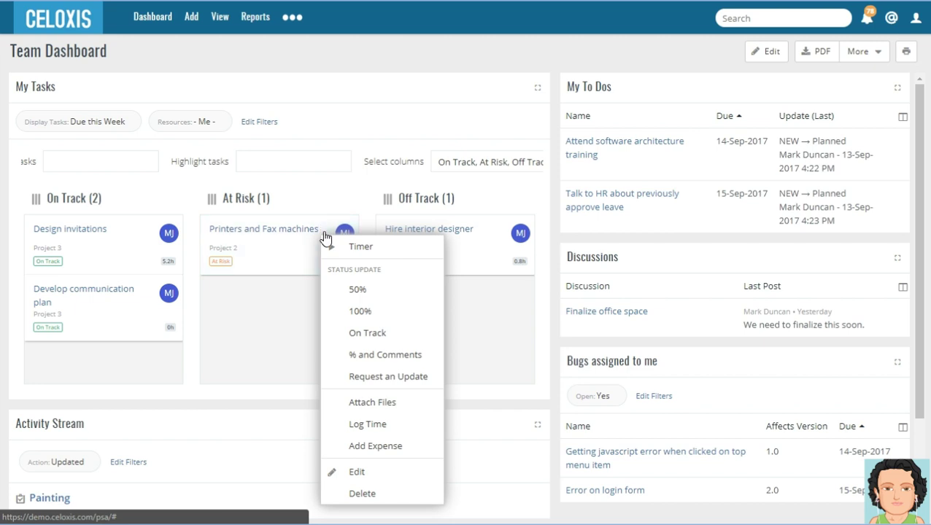
Submit Printers and Fax machines at 30% complete with 3 hours and a sample comment, then start a timesheet.
left_click(382, 355)
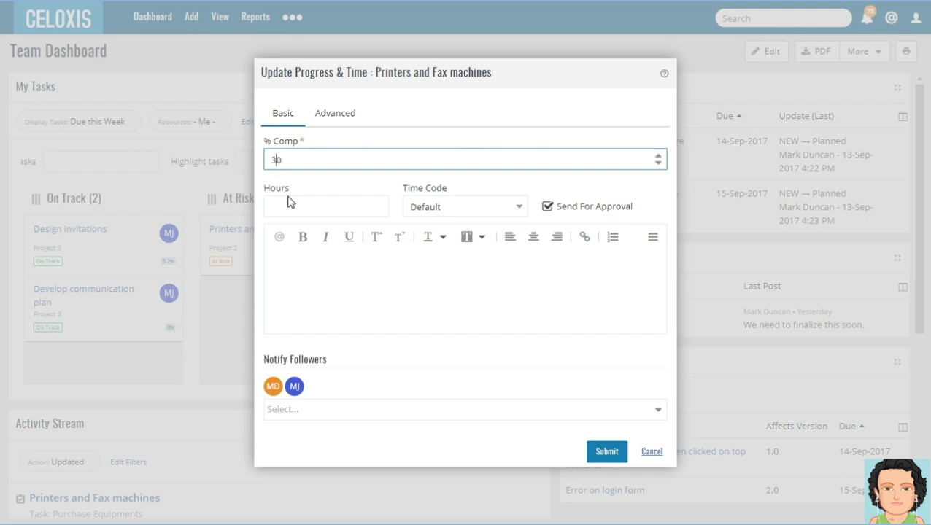
left_click(288, 260)
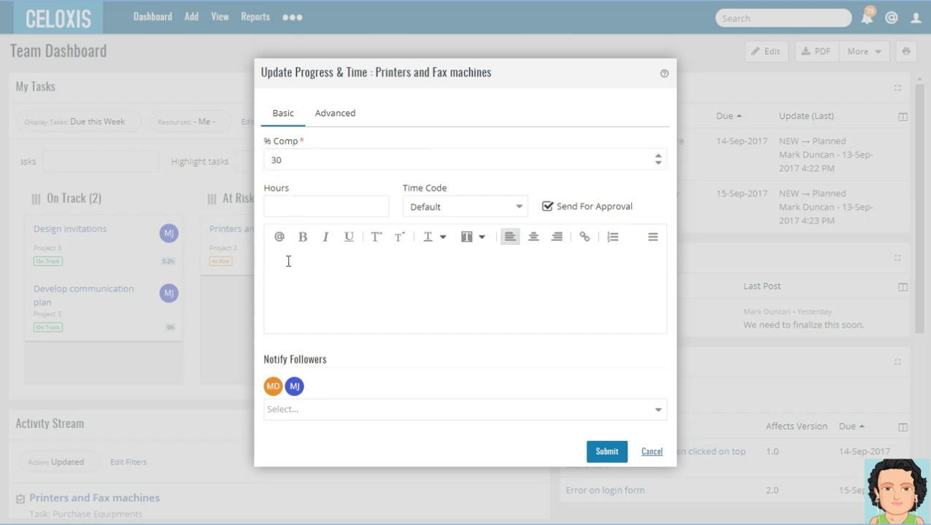
type("a sample comment...")
left_click(289, 208)
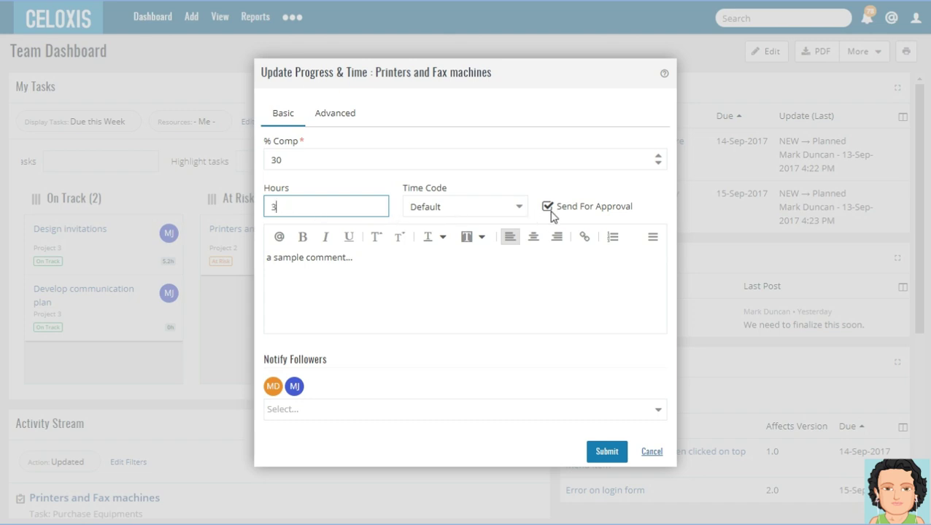
left_click(605, 458)
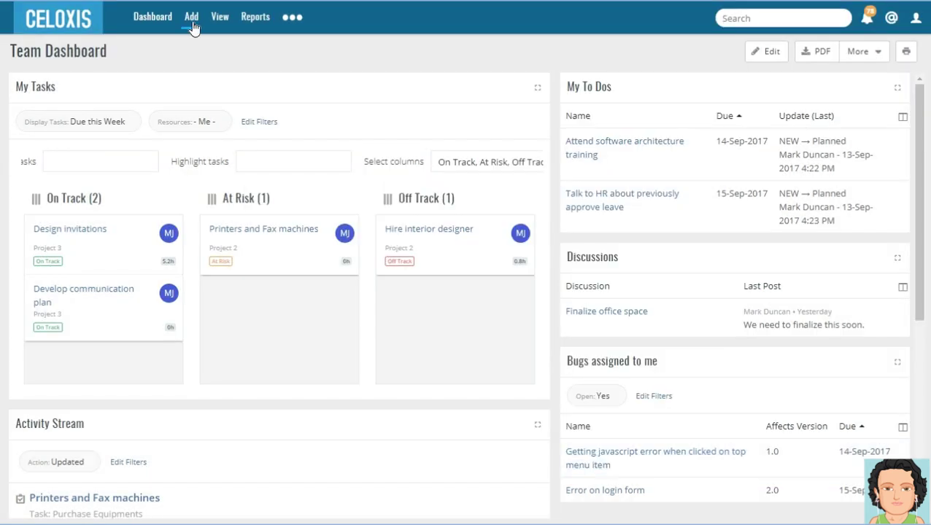
left_click(192, 25)
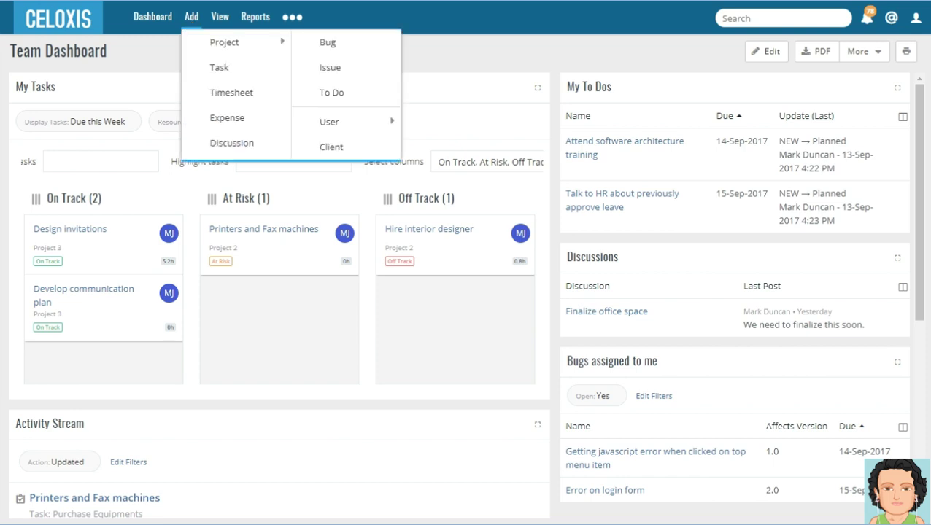
left_click(231, 92)
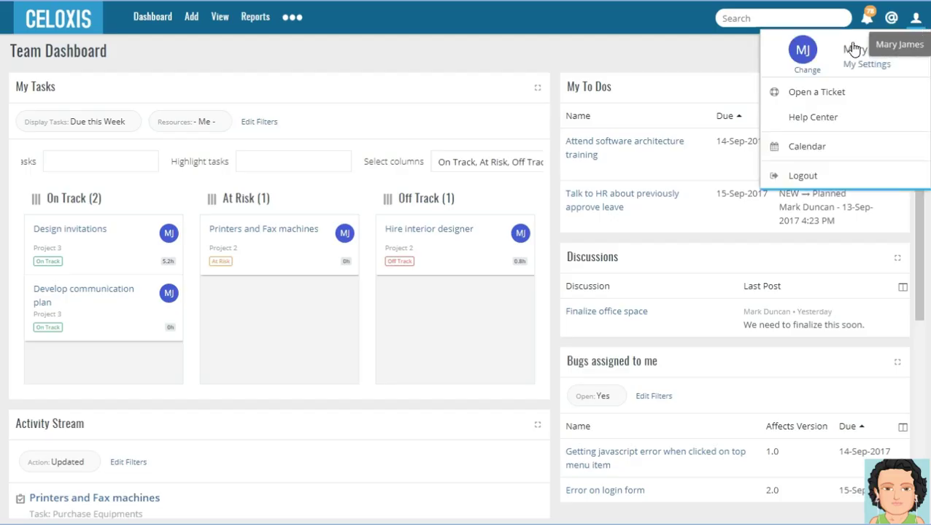
Open the Help Center and scroll through its Getting Started, Videos and Knowledge Base sections.
left_click(813, 117)
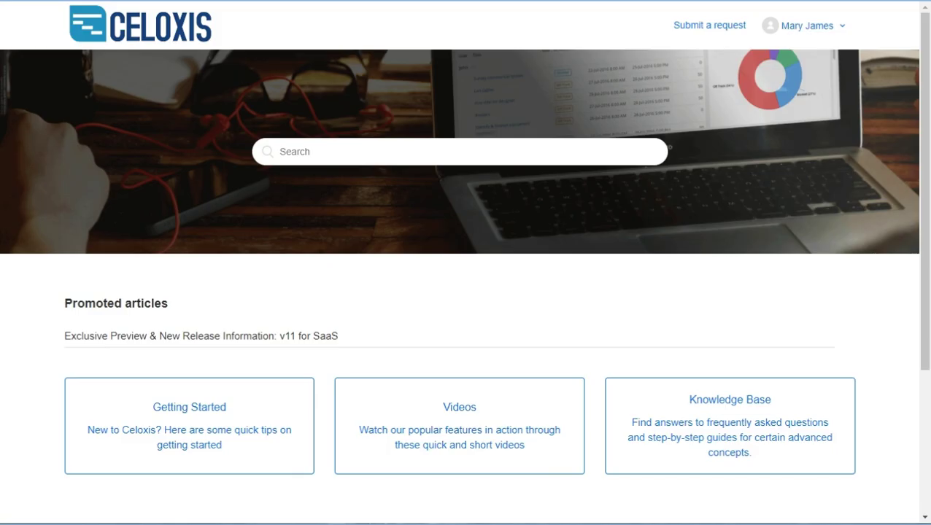
scroll(927, 379, "down", 2)
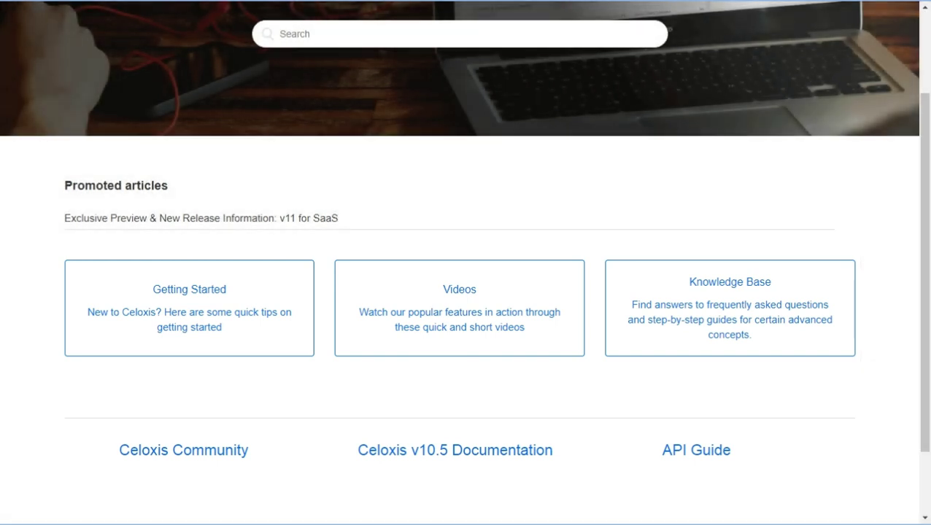
left_click_drag(925, 302, 928, 213)
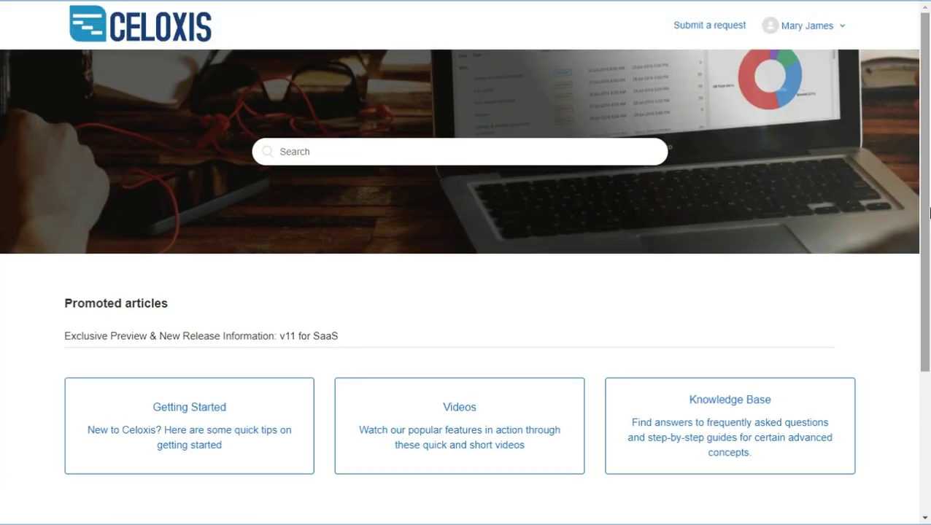